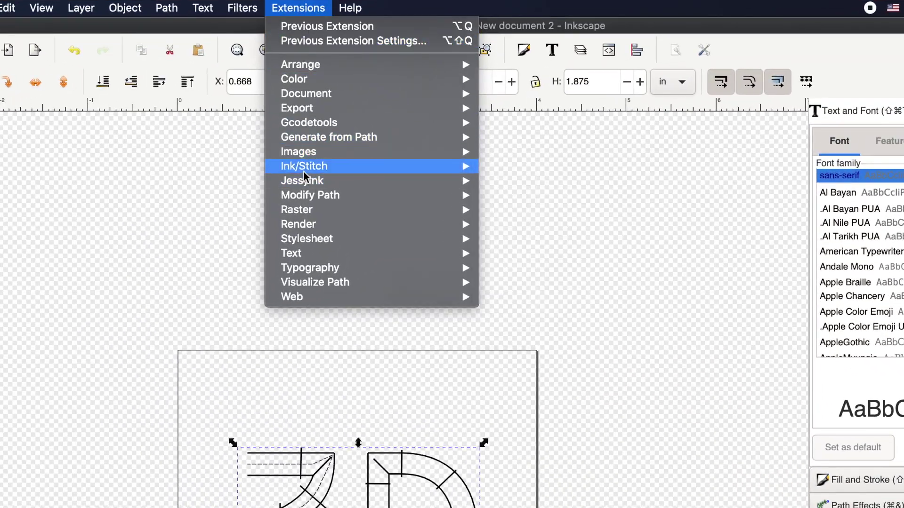
# Open the keyboard shortcuts preferences and expand the Extensions category of commands.
pyautogui.moveTo(457, 166)
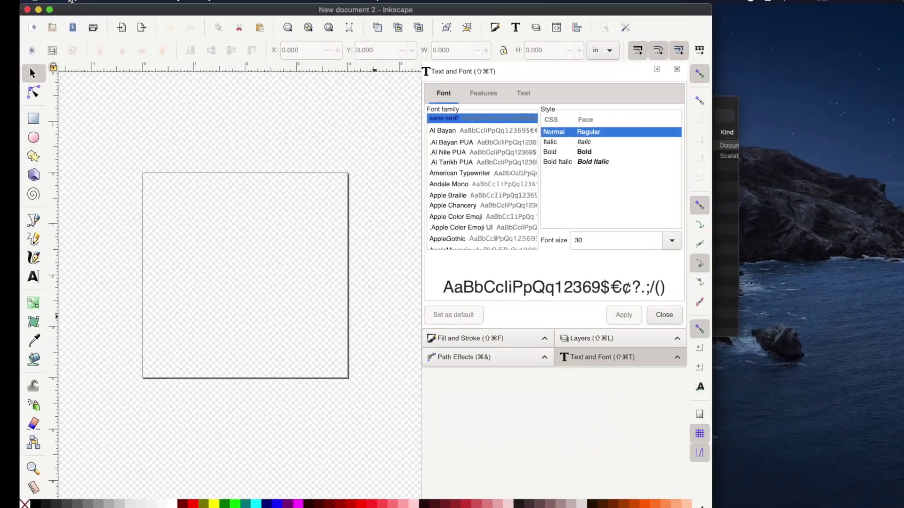
pyautogui.click(85, 10)
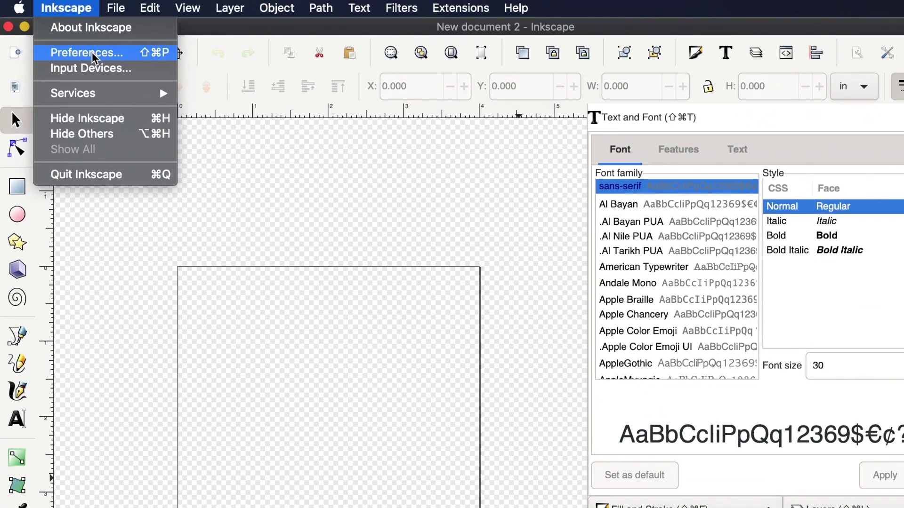
pyautogui.click(102, 60)
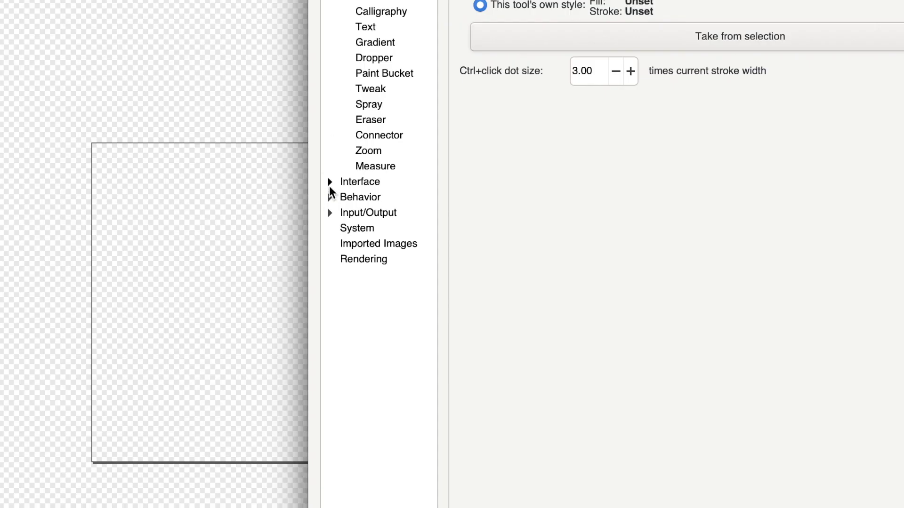
pyautogui.click(271, 171)
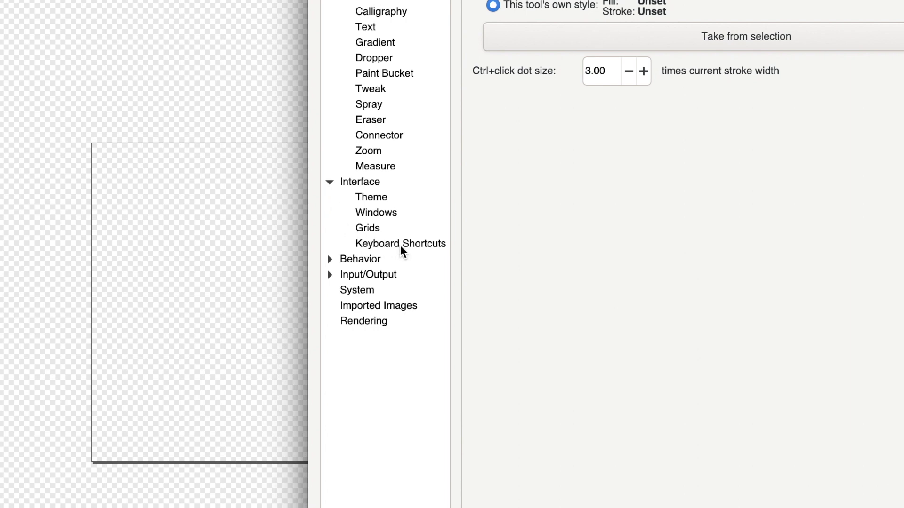
pyautogui.click(383, 244)
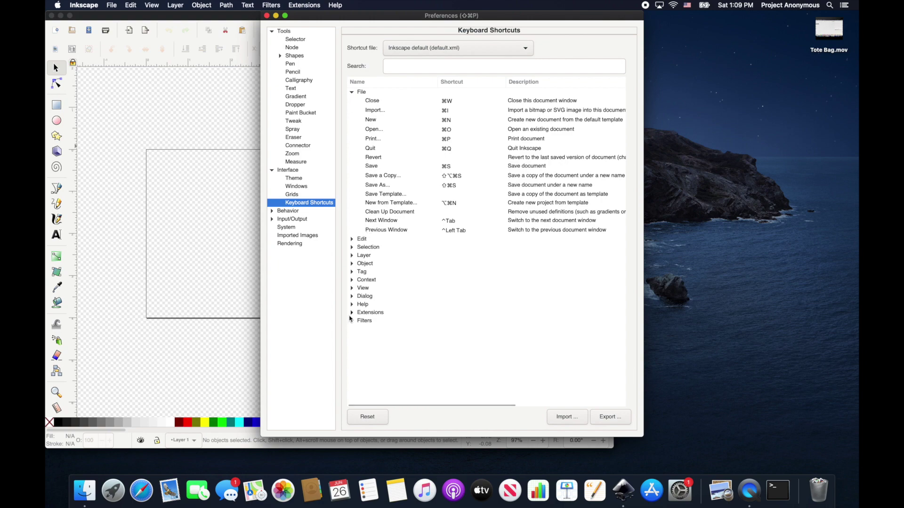
pyautogui.click(352, 313)
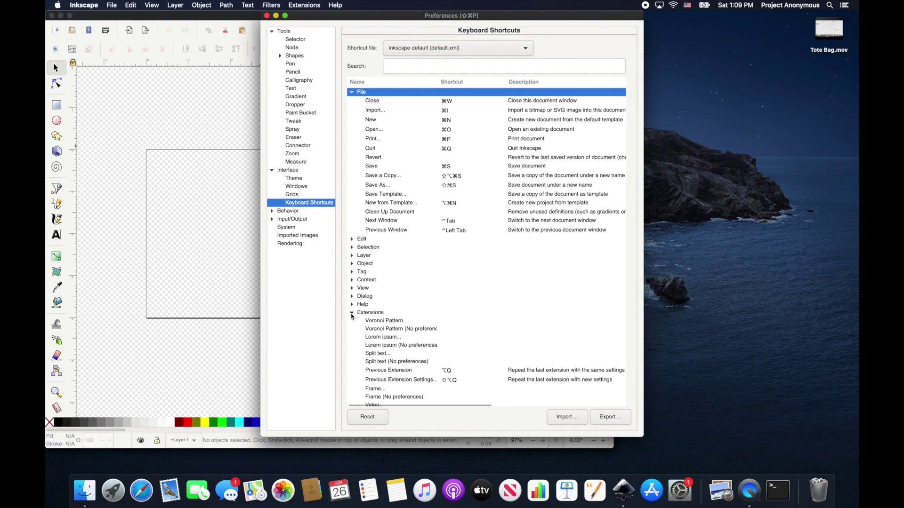
pyautogui.click(296, 6)
pyautogui.moveTo(361, 101)
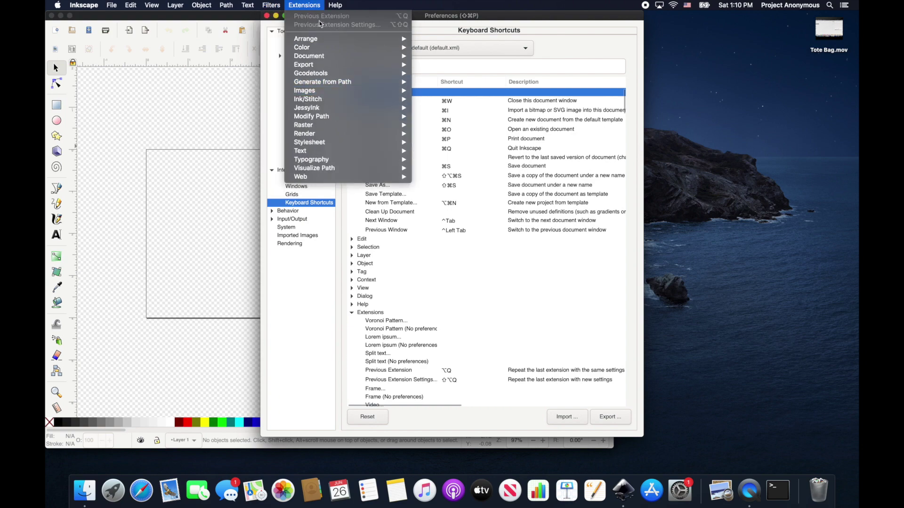
pyautogui.moveTo(377, 125)
pyautogui.click(596, 277)
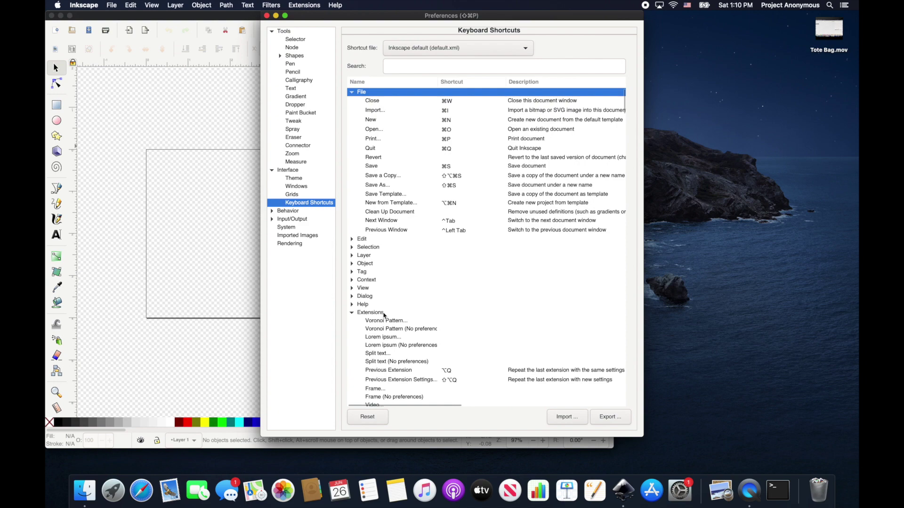
# Find the Params extension by searching for "params", assign it the shortcut Shift+Ctrl+P, and close the preferences.
pyautogui.scroll(-5, 383, 316)
pyautogui.click(439, 67)
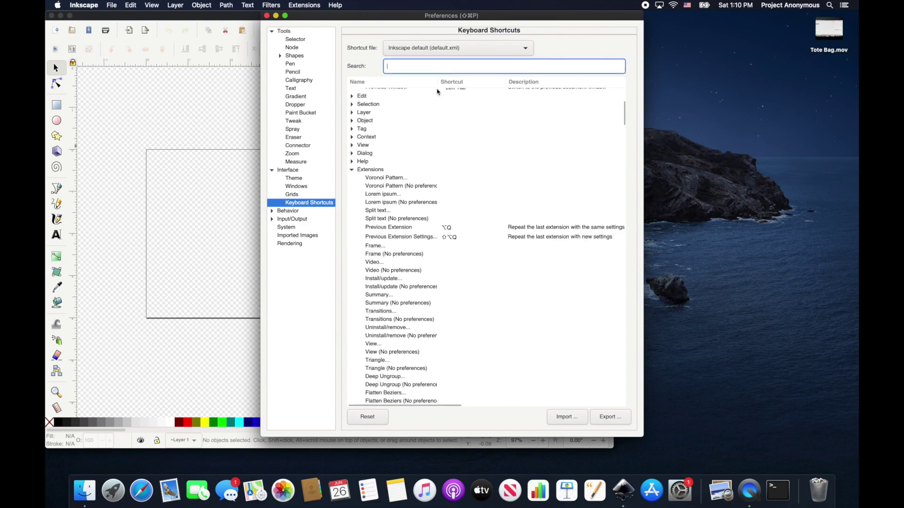
pyautogui.write('pa')
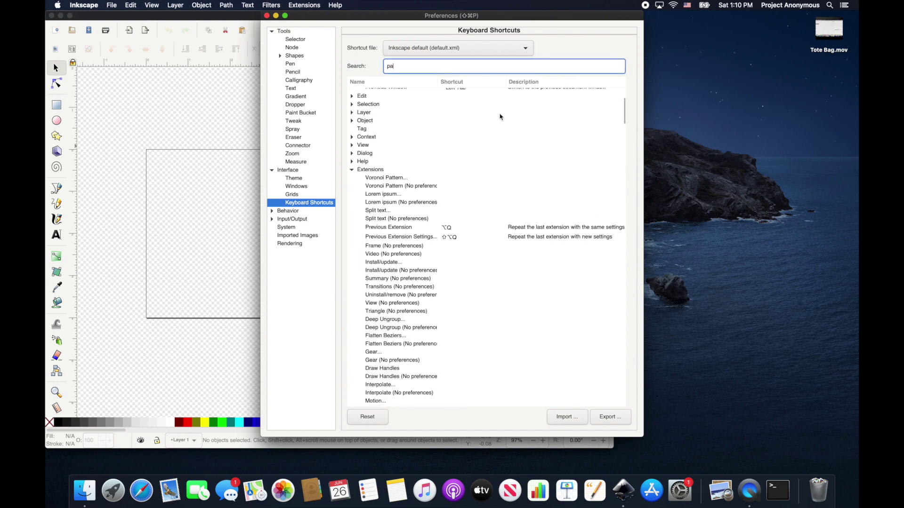
pyautogui.write('rams')
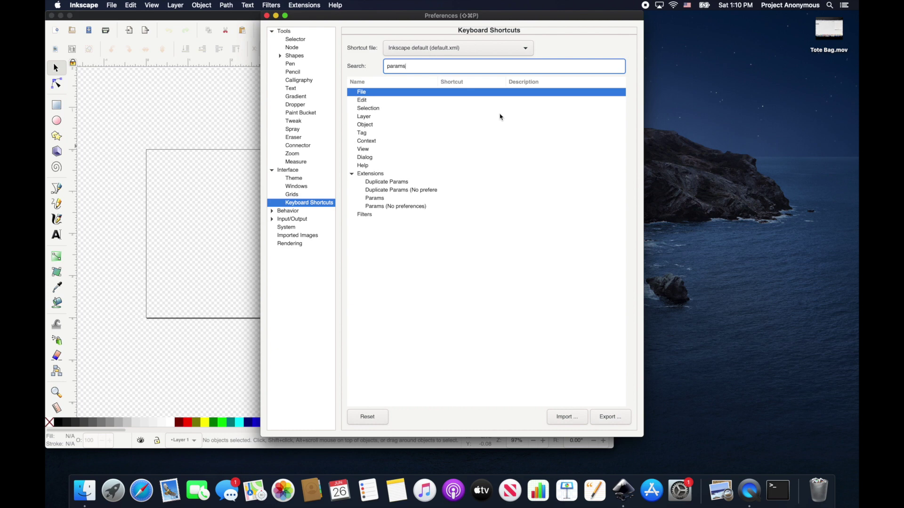
pyautogui.click(376, 200)
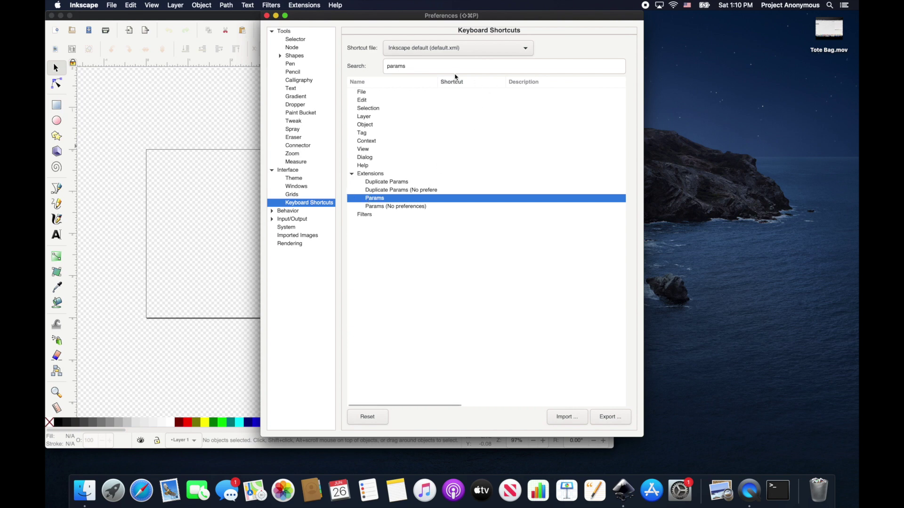
pyautogui.click(457, 199)
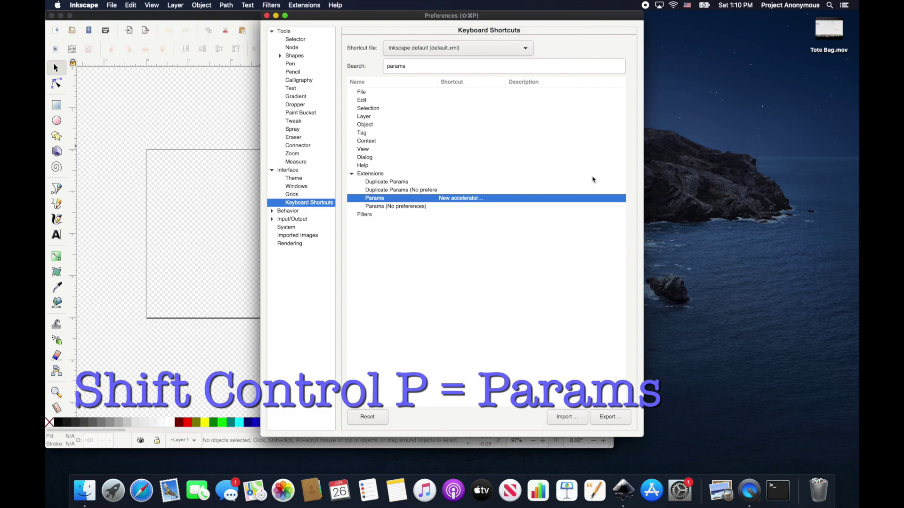
pyautogui.hotkey('ctrl', 'shift', 'p')
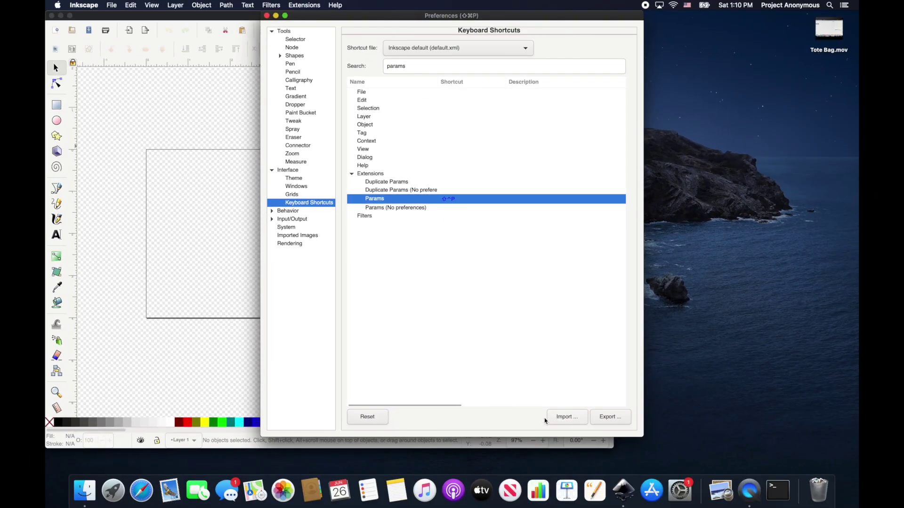
pyautogui.click(267, 16)
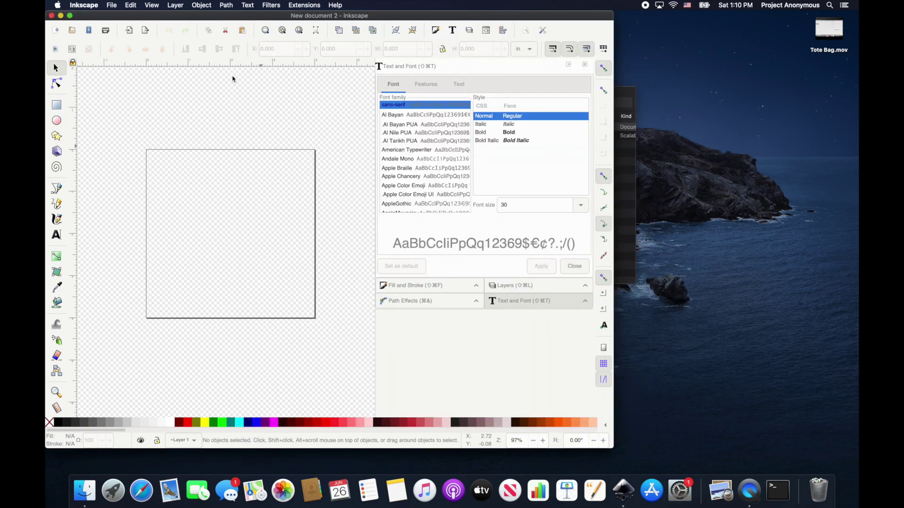
# Draw an ellipse with radii of about 0.33 by 0.30 in in the page's upper part and test the Params shortcut on it.
pyautogui.click(56, 121)
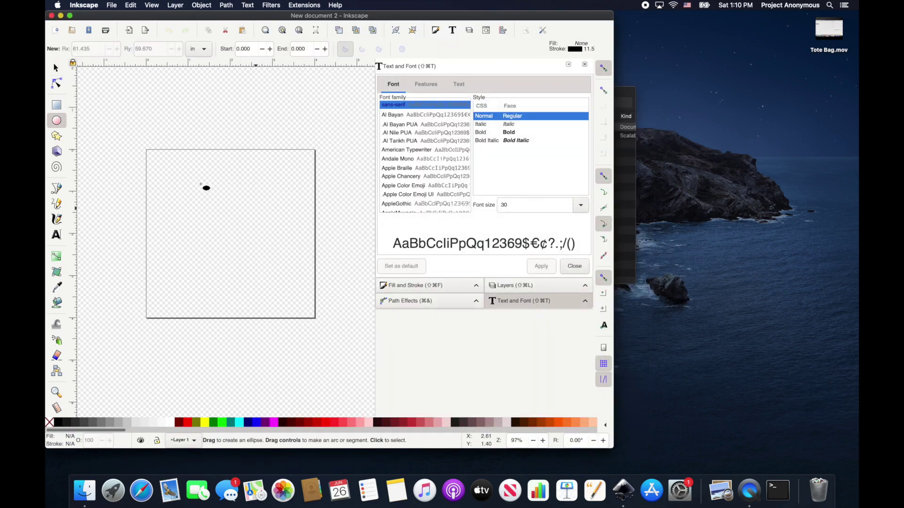
pyautogui.moveTo(198, 181); pyautogui.dragTo(231, 211)
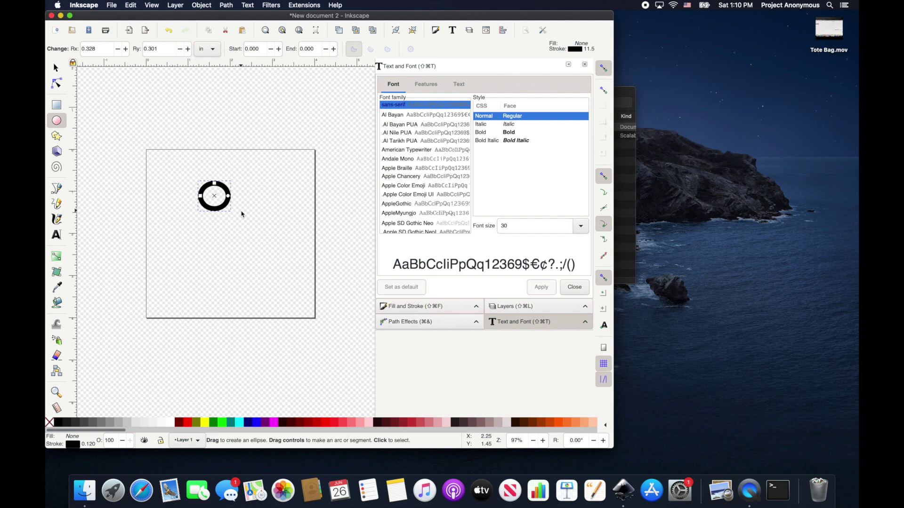
pyautogui.press('shift')
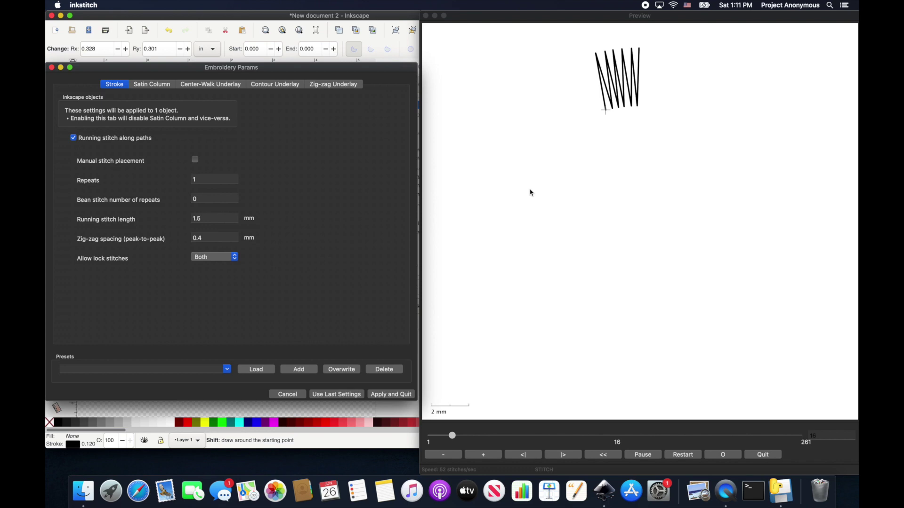
pyautogui.click(287, 396)
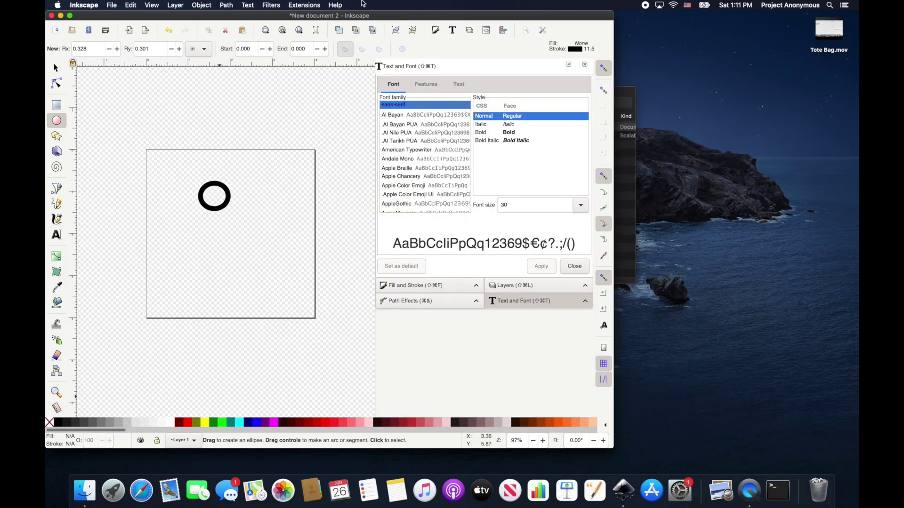
# In the keyboard shortcuts preferences, search for "simula" and assign Shift+Ctrl+S to Simulator / Realistic Preview.
pyautogui.click(89, 5)
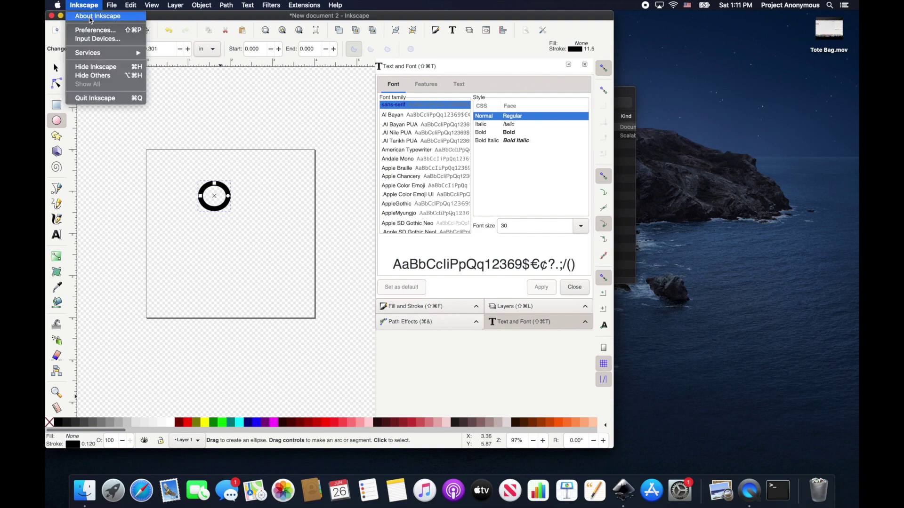
pyautogui.click(90, 29)
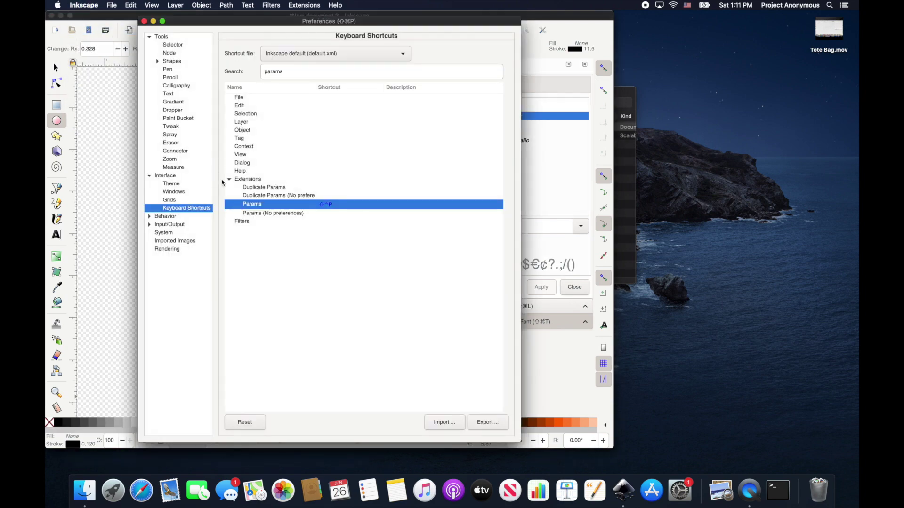
pyautogui.click(288, 75)
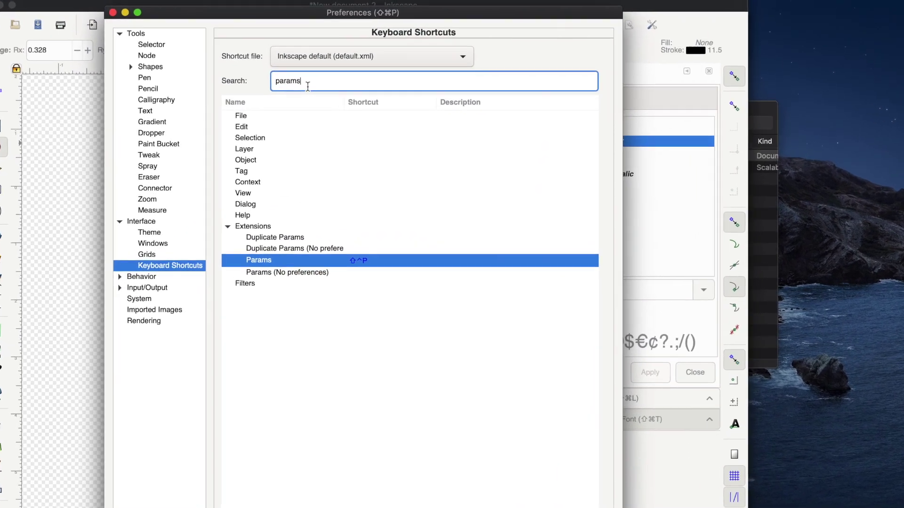
pyautogui.doubleClick(307, 86)
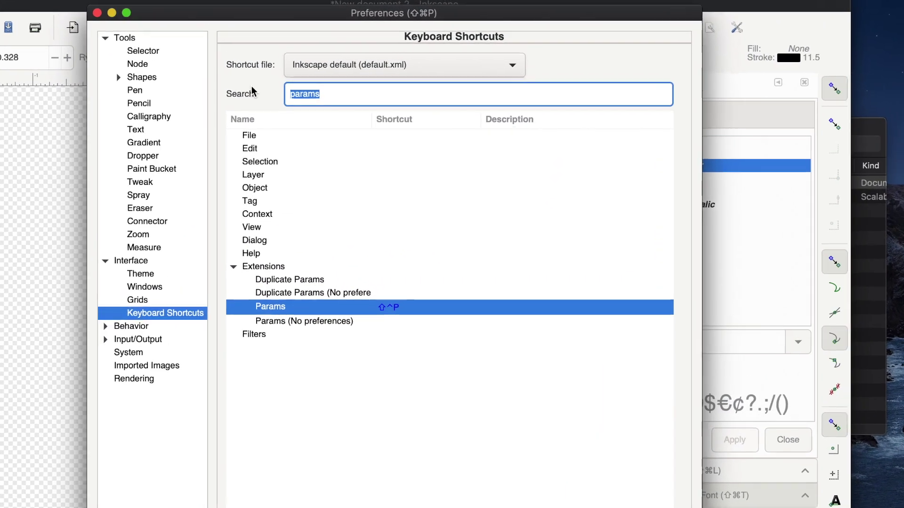
pyautogui.write('simula')
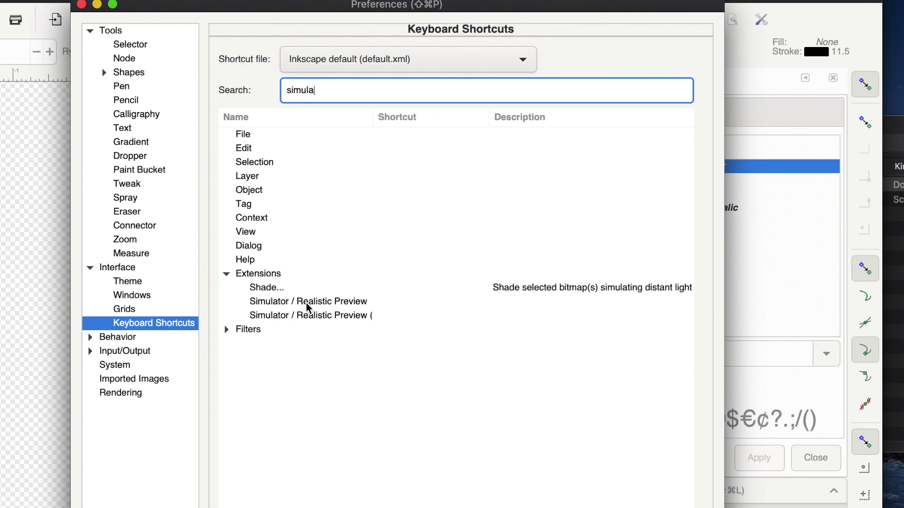
pyautogui.click(328, 305)
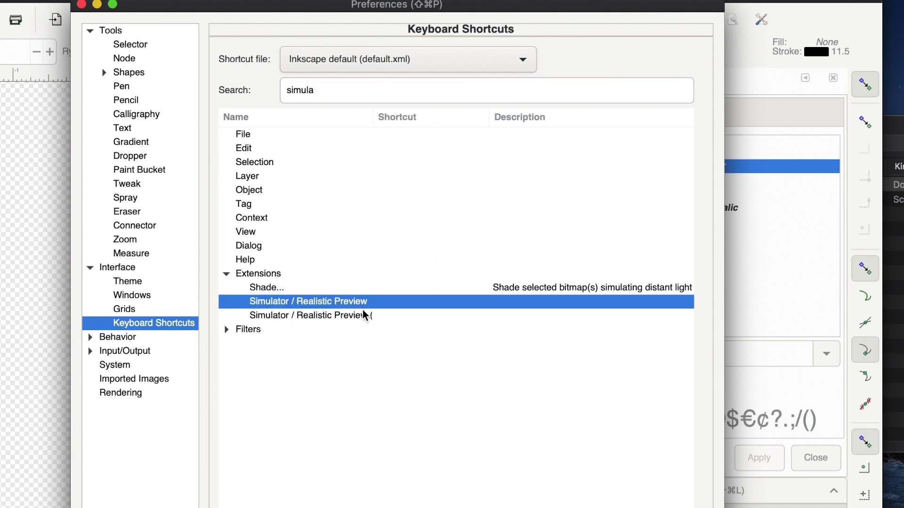
pyautogui.click(416, 303)
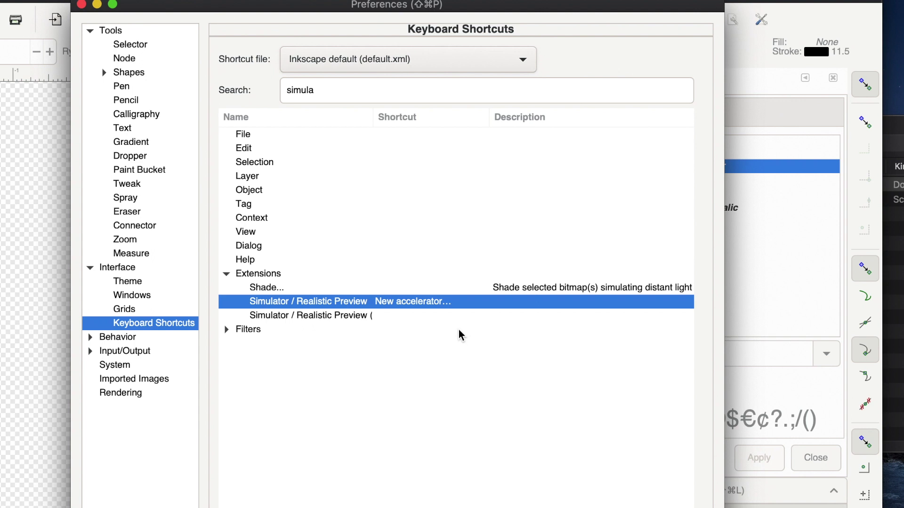
pyautogui.hotkey('ctrl', 'shift', 's')
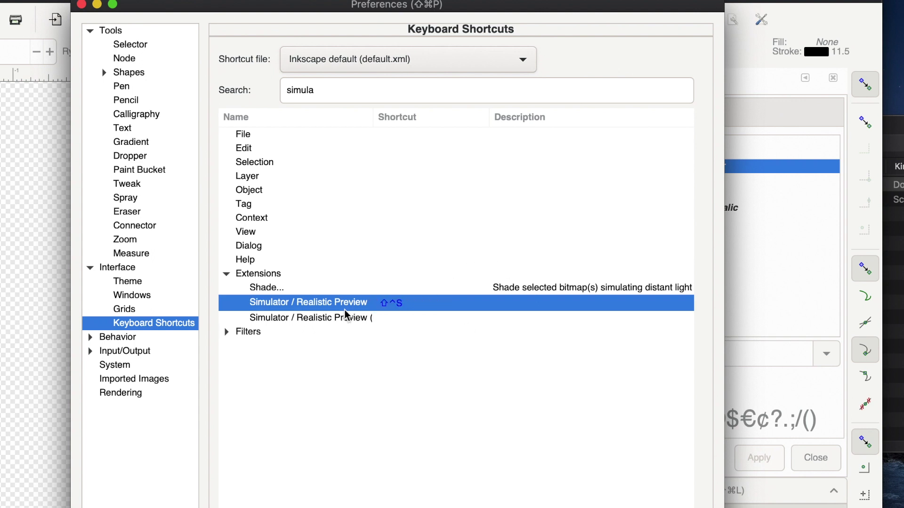
# Search the shortcut list for "lett", assign Shift+Ctrl+L to the Lettering extension, and close the preferences.
pyautogui.moveTo(369, 88); pyautogui.dragTo(261, 92)
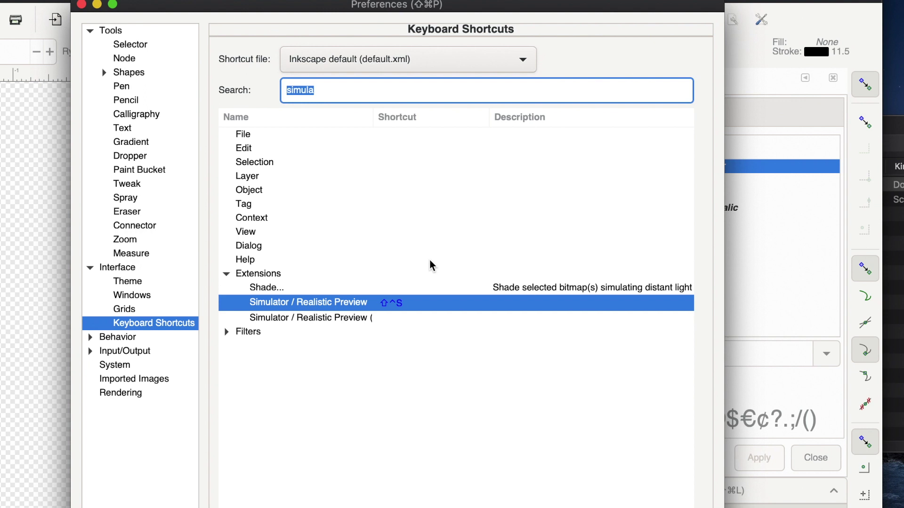
pyautogui.write('lett')
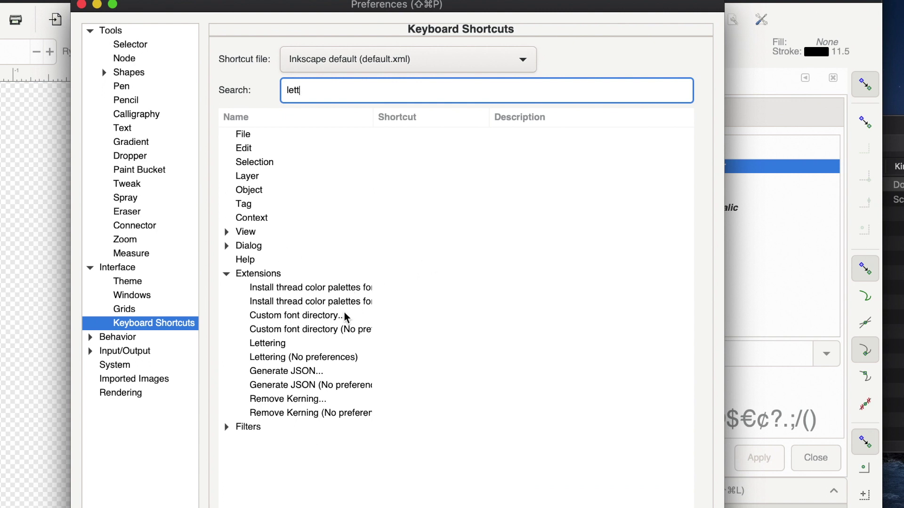
pyautogui.click(282, 346)
pyautogui.click(394, 345)
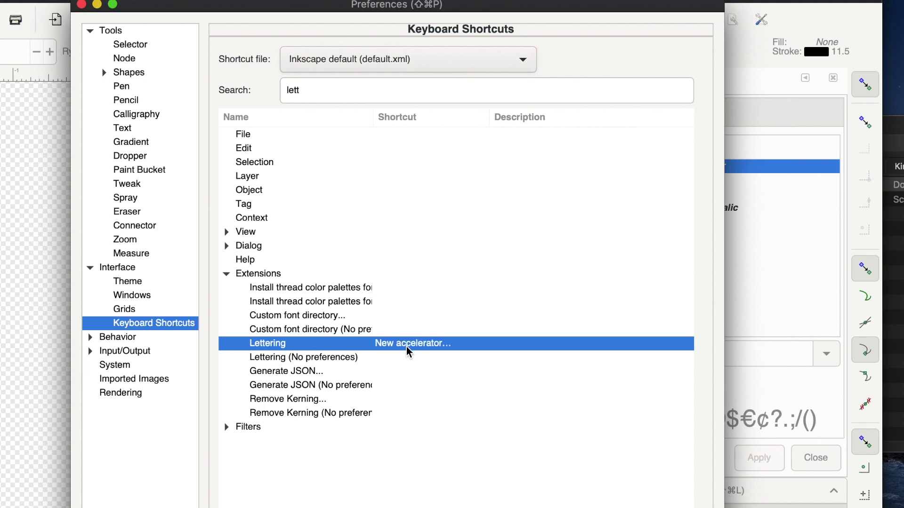
pyautogui.hotkey('ctrl', 'shift', 'l')
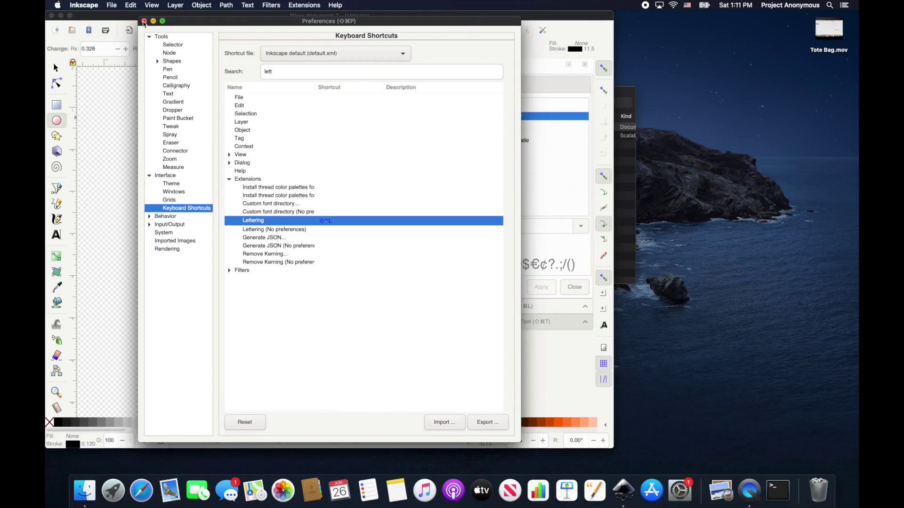
pyautogui.click(82, 5)
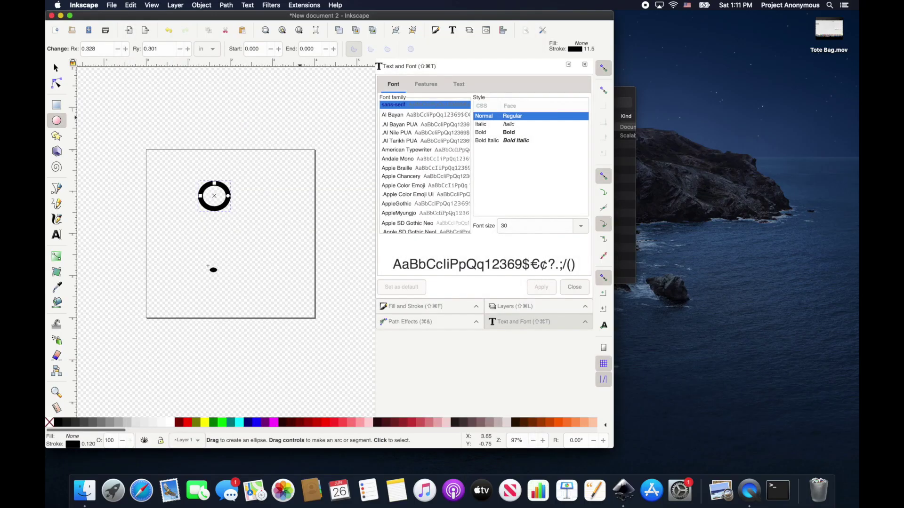
# Test the Lettering shortcut with nothing selected, view the available embroidery fonts, and cancel without adding text.
pyautogui.press('Escape')
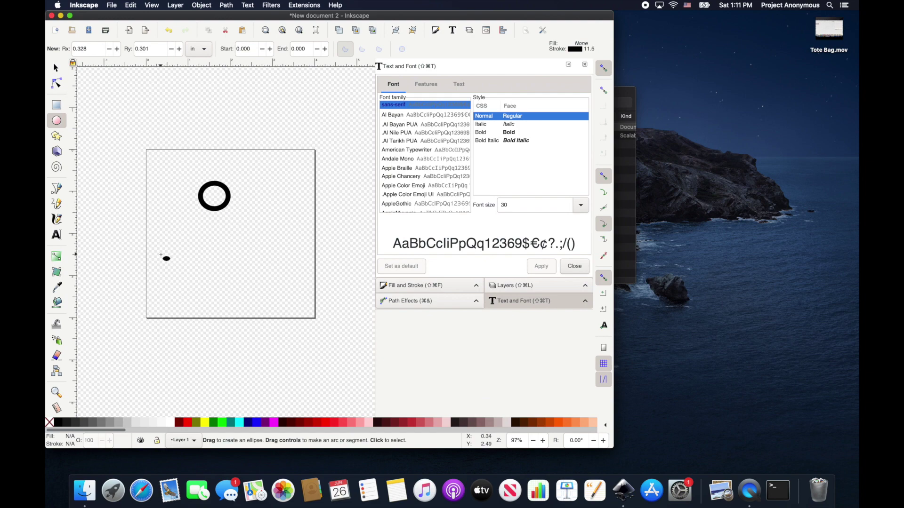
pyautogui.moveTo(161, 254); pyautogui.dragTo(157, 254)
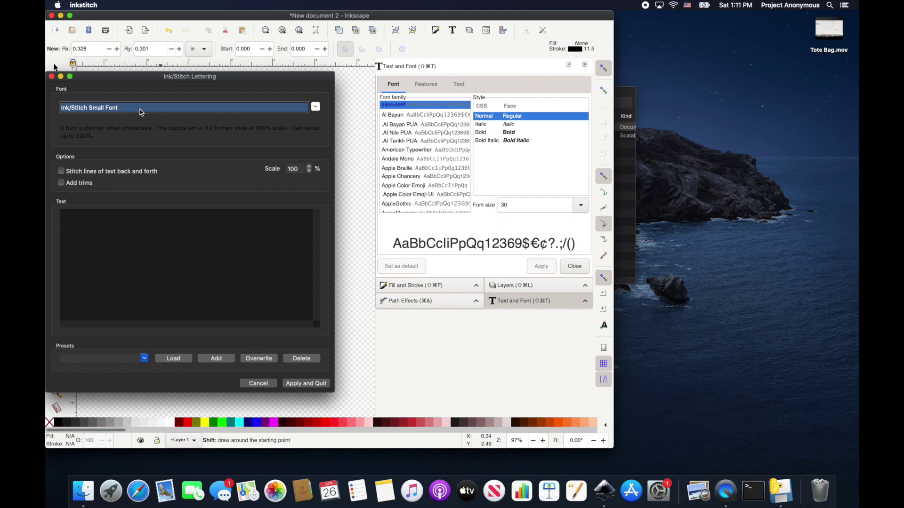
pyautogui.click(315, 108)
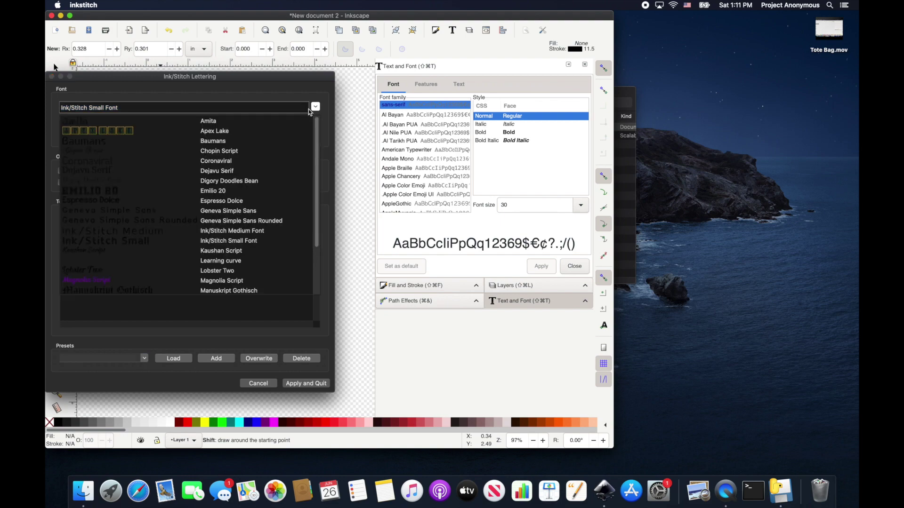
pyautogui.click(81, 193)
pyautogui.click(275, 386)
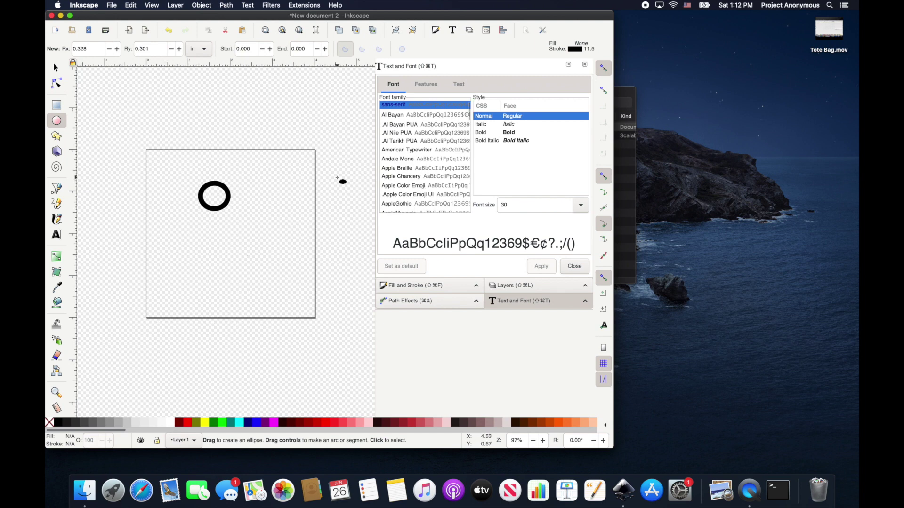
# Test the simulator shortcut by previewing the ellipse's stitching, and quit the simulation.
pyautogui.press('shift')
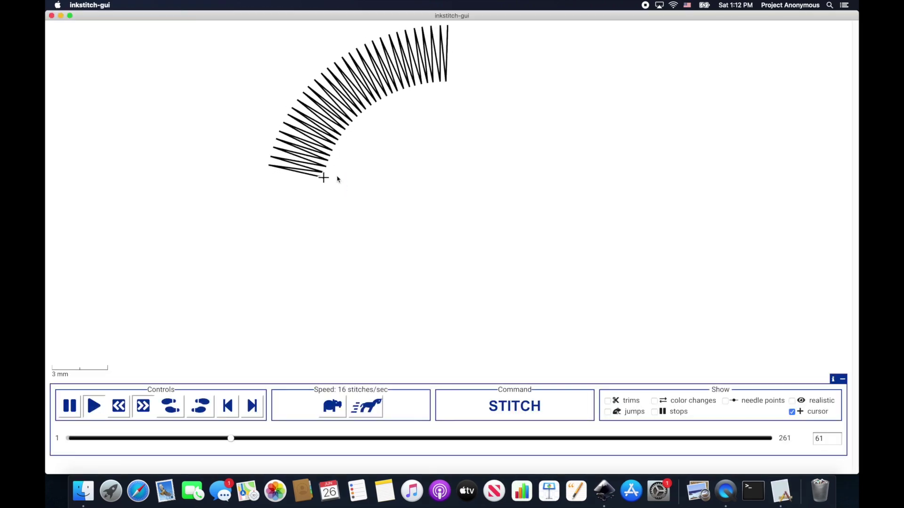
pyautogui.click(90, 5)
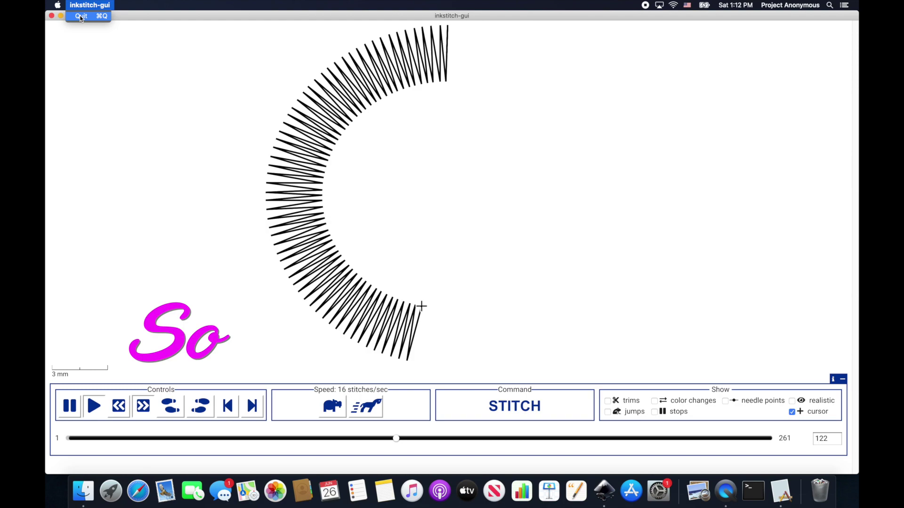
pyautogui.click(81, 17)
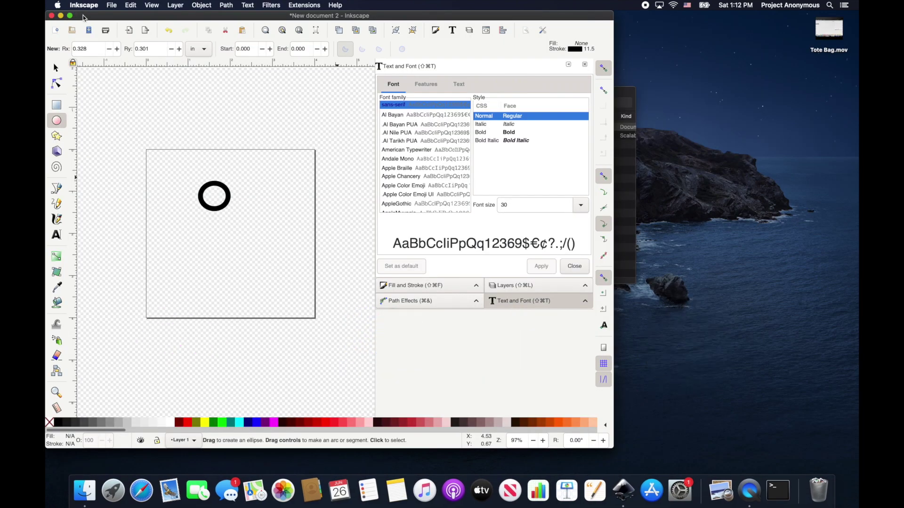